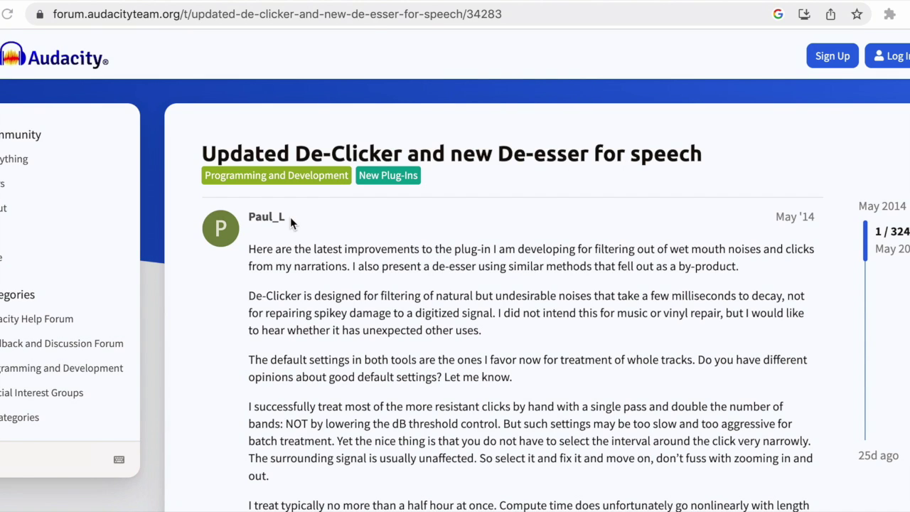
# Scroll through the De-Clicker forum post to its settings advice and plugin download links.
pyautogui.scroll(-1, 290, 217)
pyautogui.scroll(-5, 289, 217)
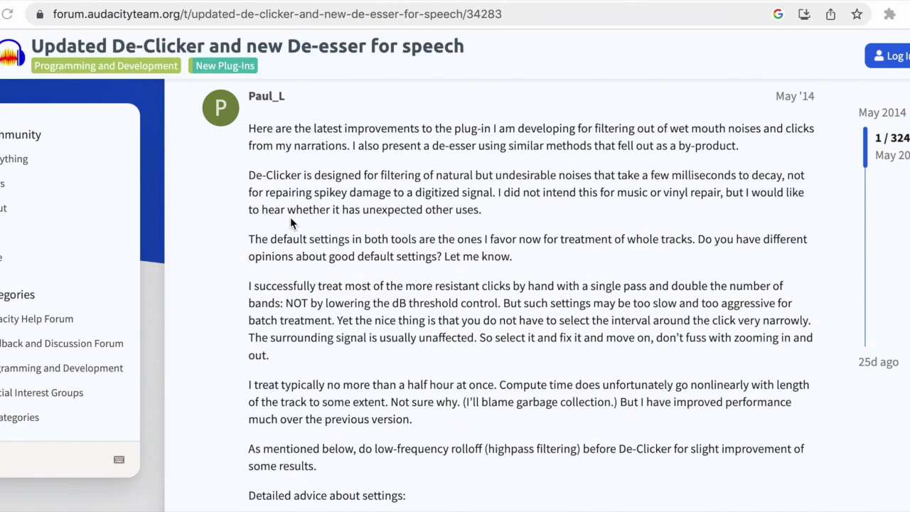
pyautogui.scroll(-2, 290, 217)
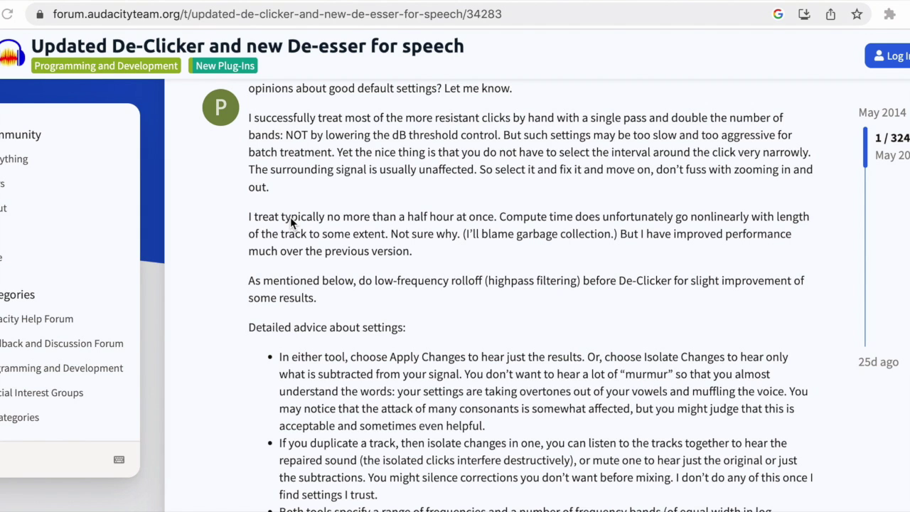
pyautogui.scroll(-10, 379, 319)
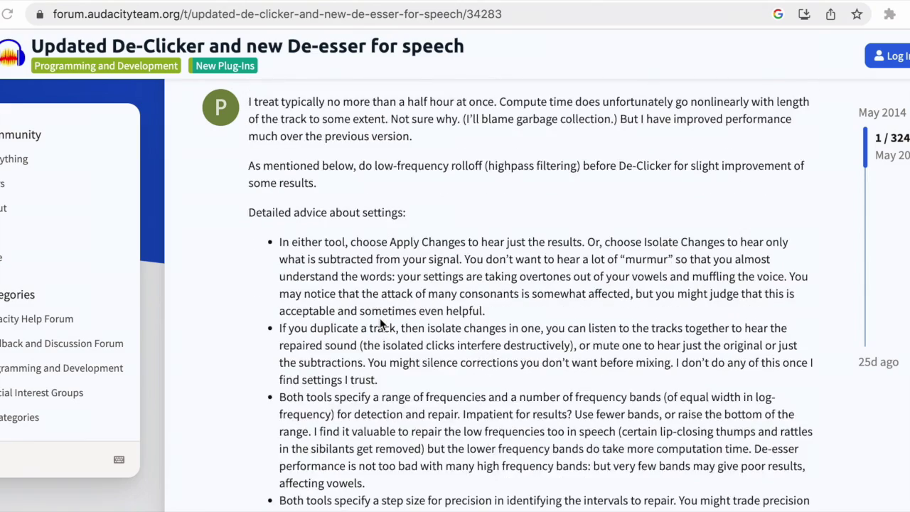
pyautogui.scroll(-8, 380, 323)
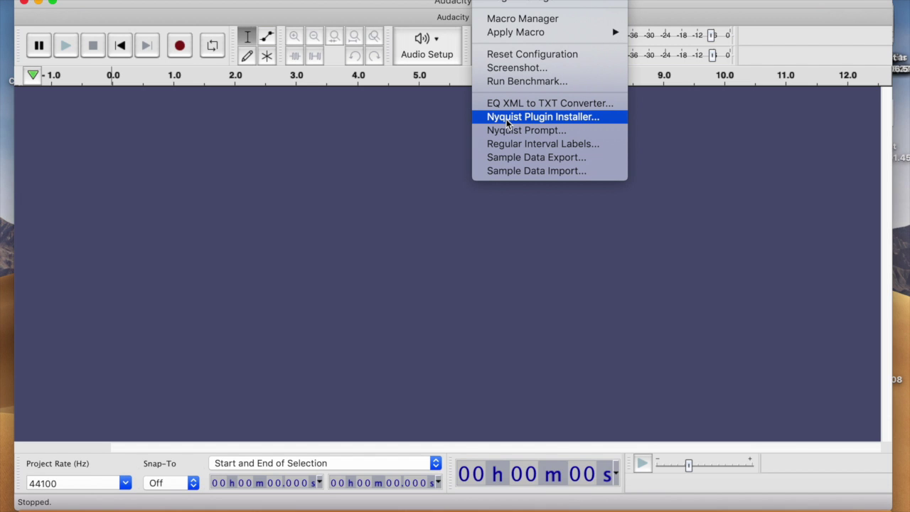
# Select the downloaded DeClicker.ny file in the Nyquist Plugin Installer.
pyautogui.click(506, 119)
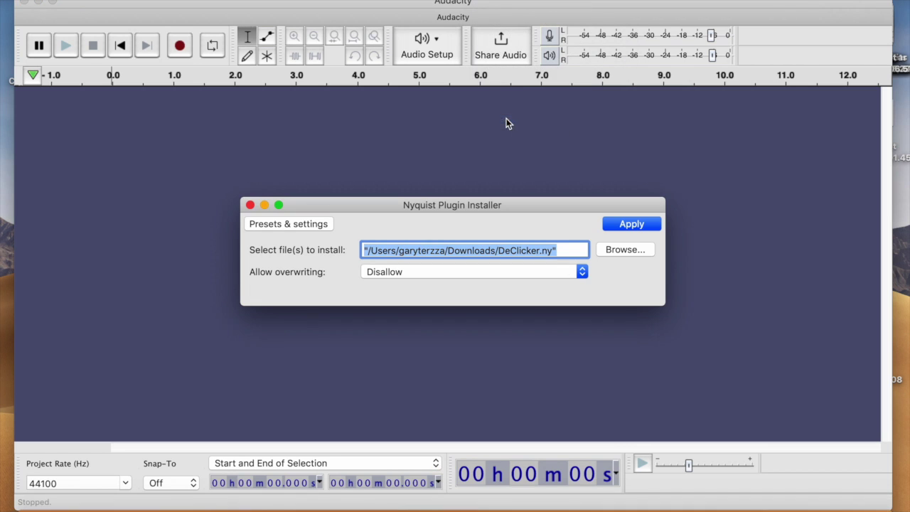
pyautogui.click(617, 253)
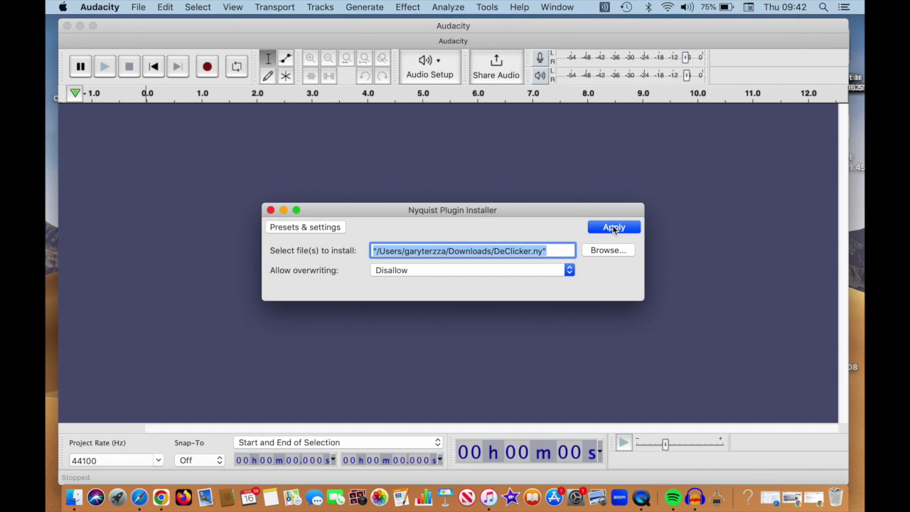
# Install DeClicker.ny and confirm De-Clicker shows as Enabled in the Plugin Manager.
pyautogui.click(613, 227)
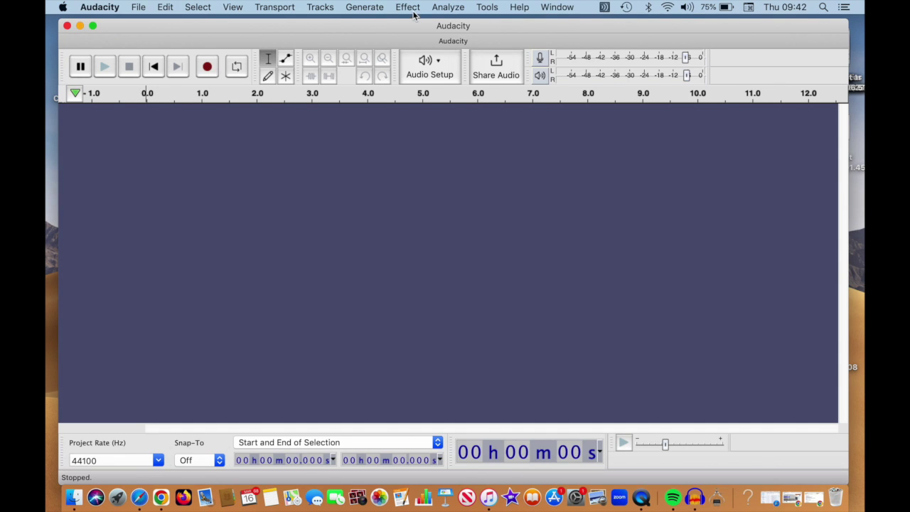
pyautogui.click(486, 7)
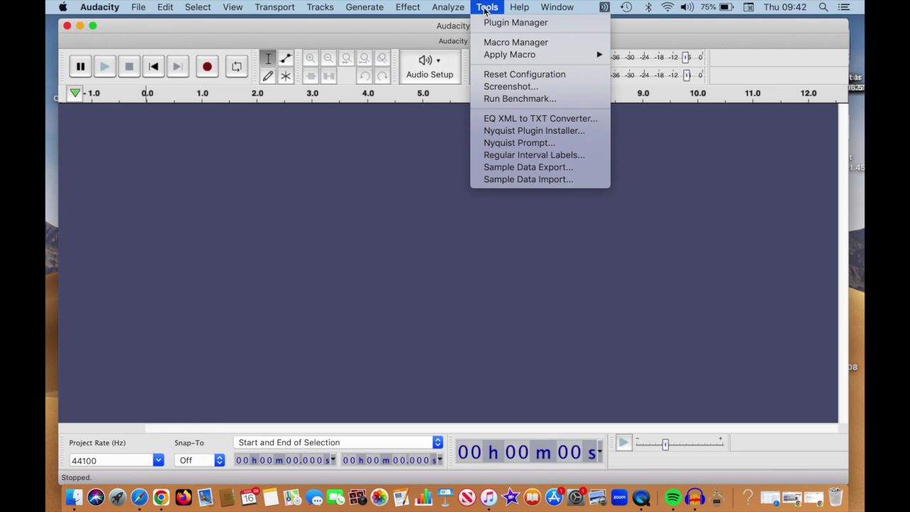
pyautogui.click(489, 23)
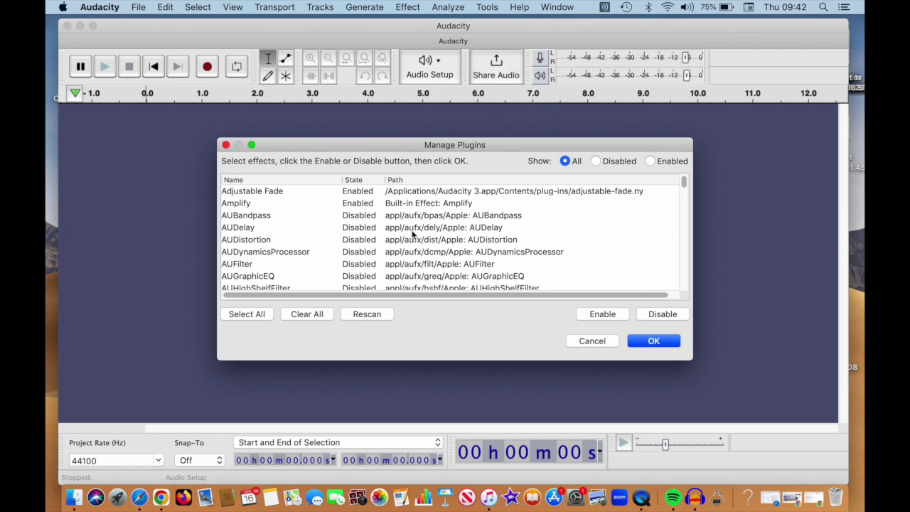
pyautogui.scroll(-6, 408, 257)
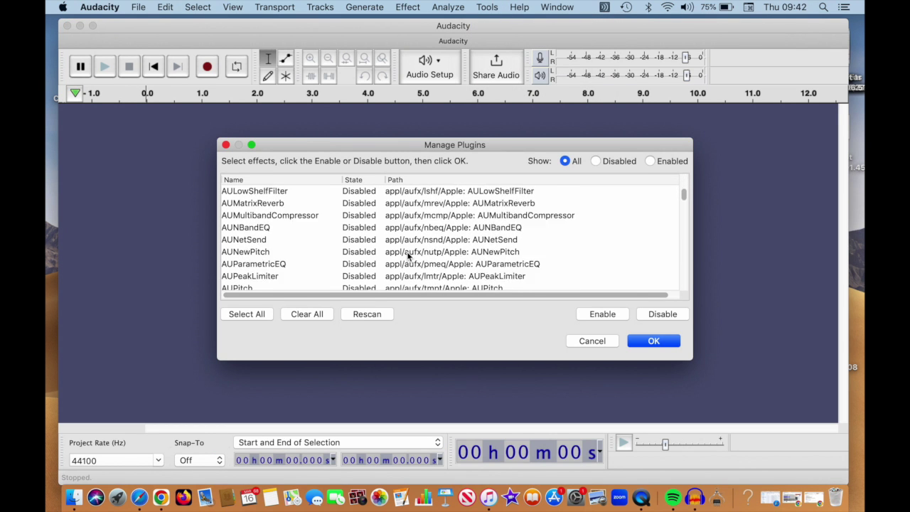
pyautogui.scroll(-6, 408, 257)
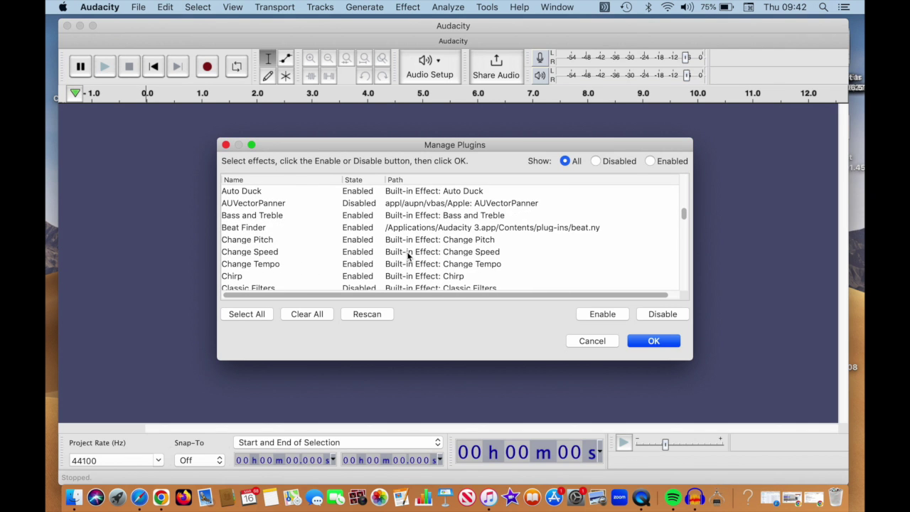
pyautogui.scroll(-2, 408, 257)
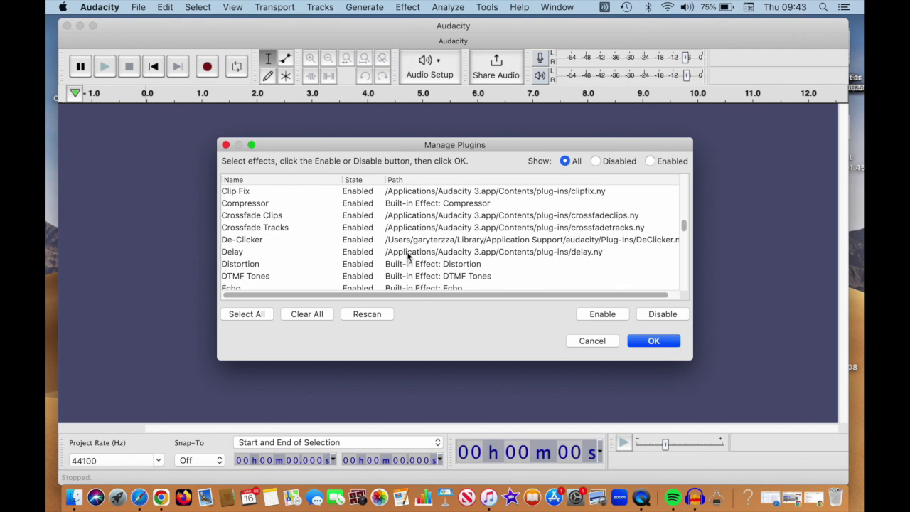
pyautogui.scroll(-2, 408, 258)
pyautogui.scroll(-2, 409, 257)
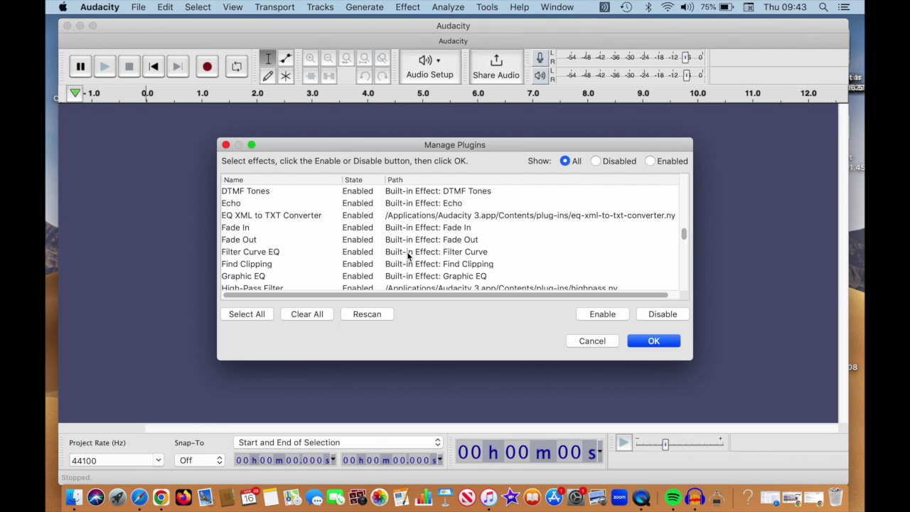
pyautogui.scroll(2, 409, 257)
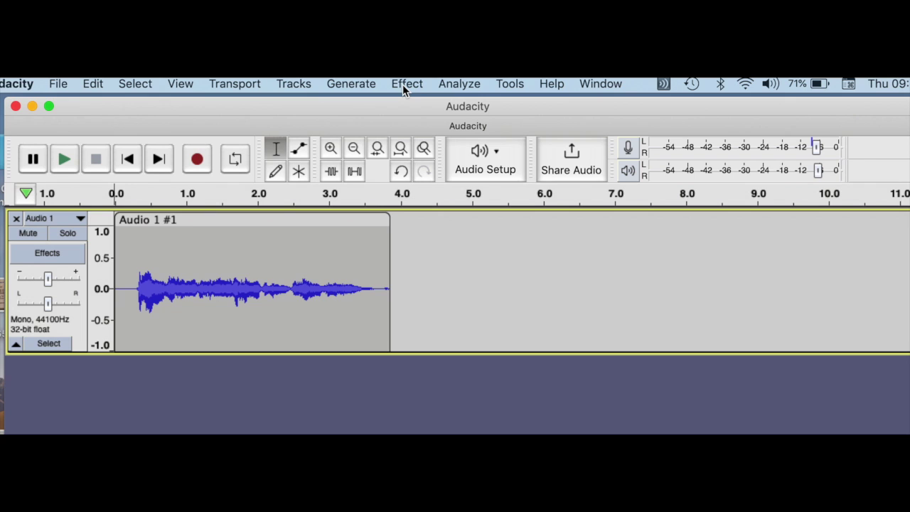
# Show the Effect menu with the new De-Clicker… entry at its bottom.
pyautogui.click(403, 84)
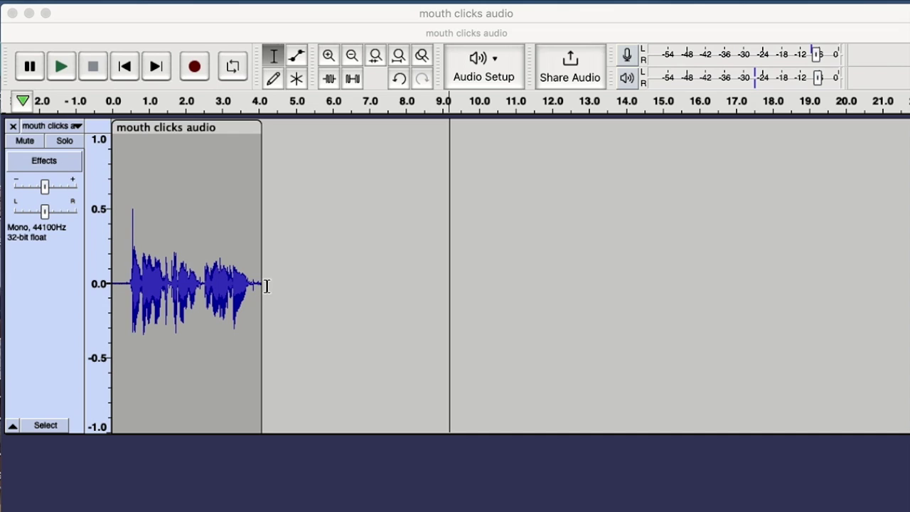
# Play the short mouth click at the clip's start to hear it.
pyautogui.click(133, 238)
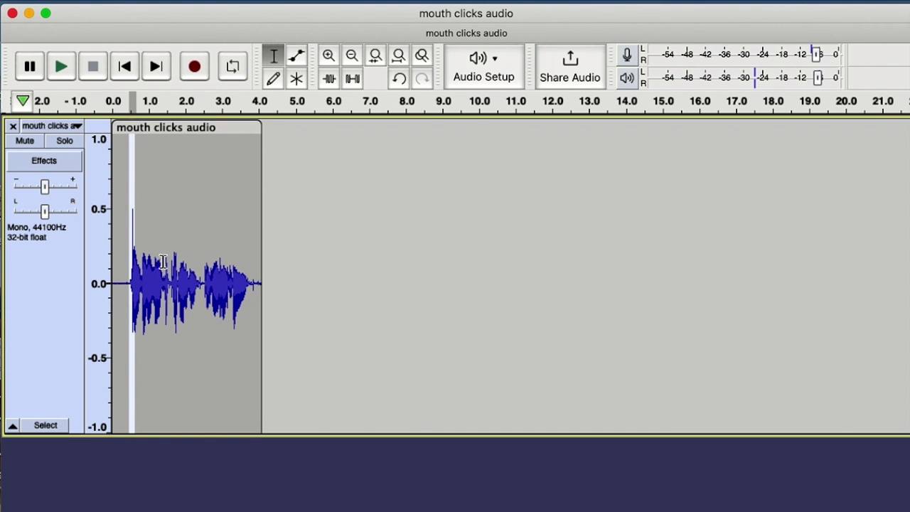
pyautogui.click(202, 276)
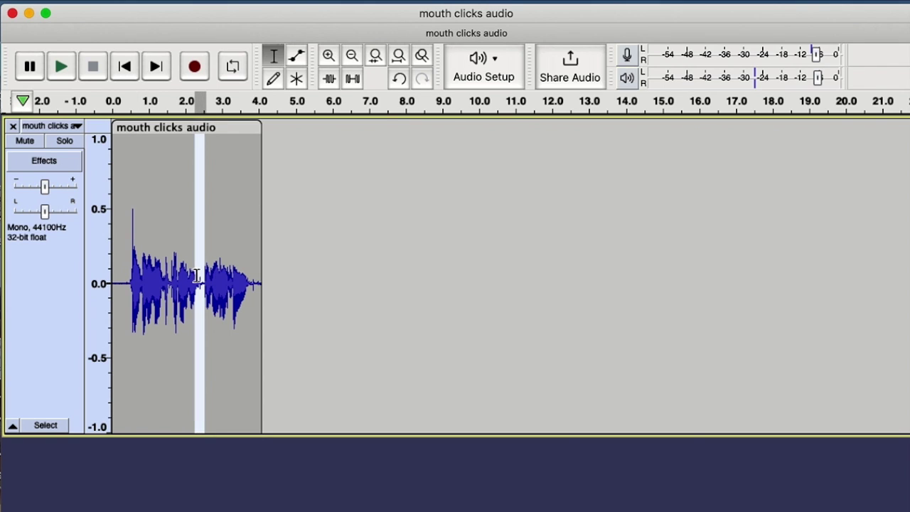
pyautogui.click(253, 285)
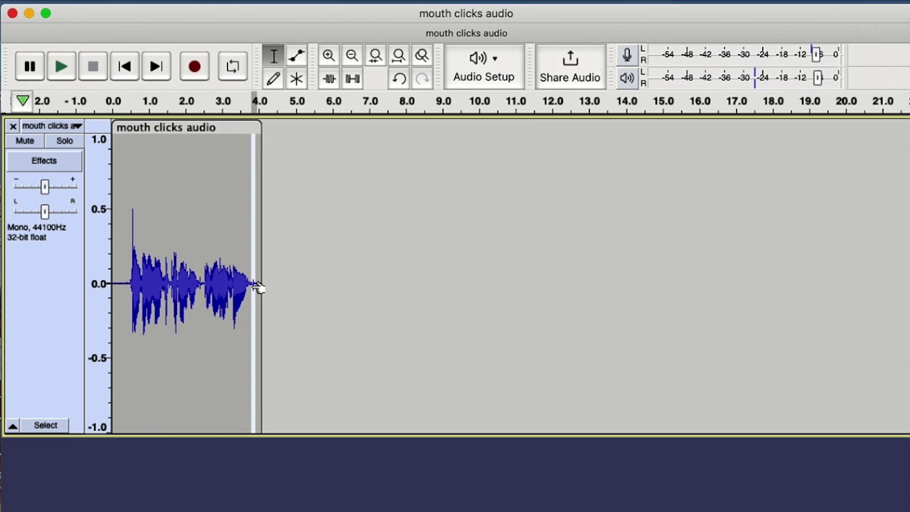
pyautogui.click(297, 273)
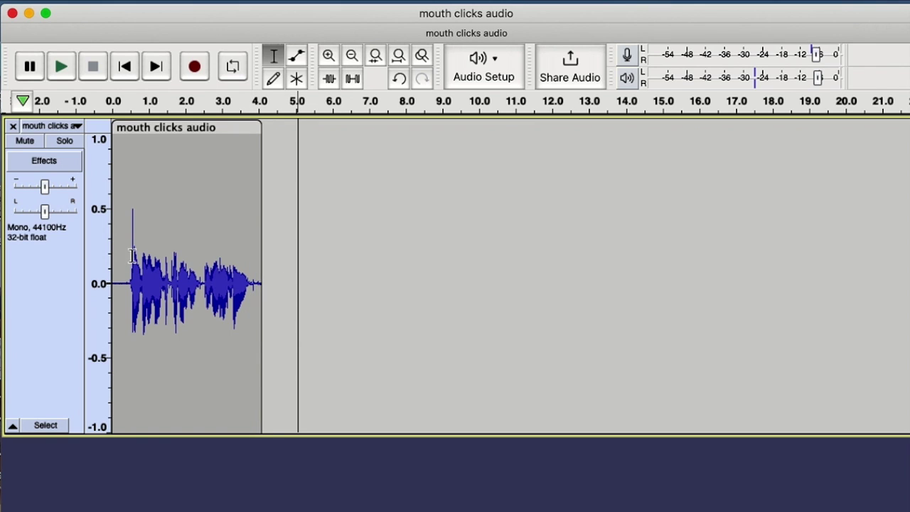
pyautogui.moveTo(141, 243); pyautogui.dragTo(125, 243)
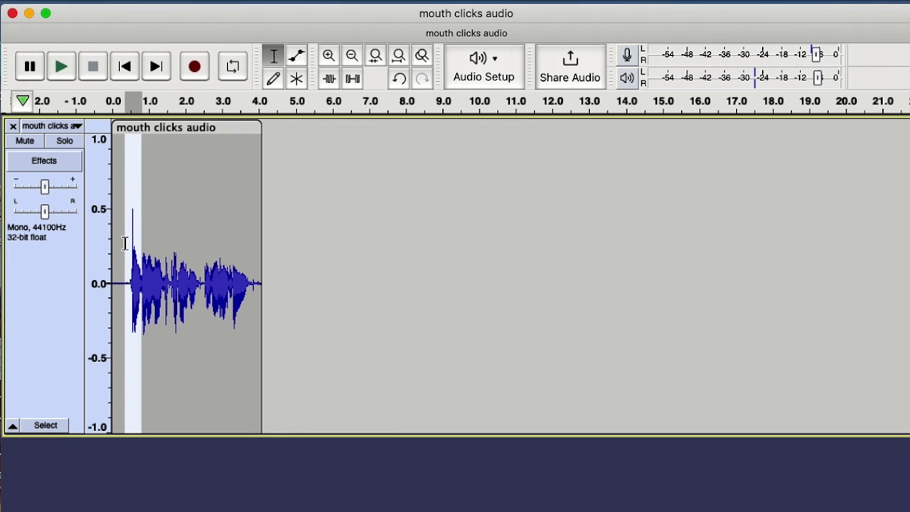
pyautogui.press('space')
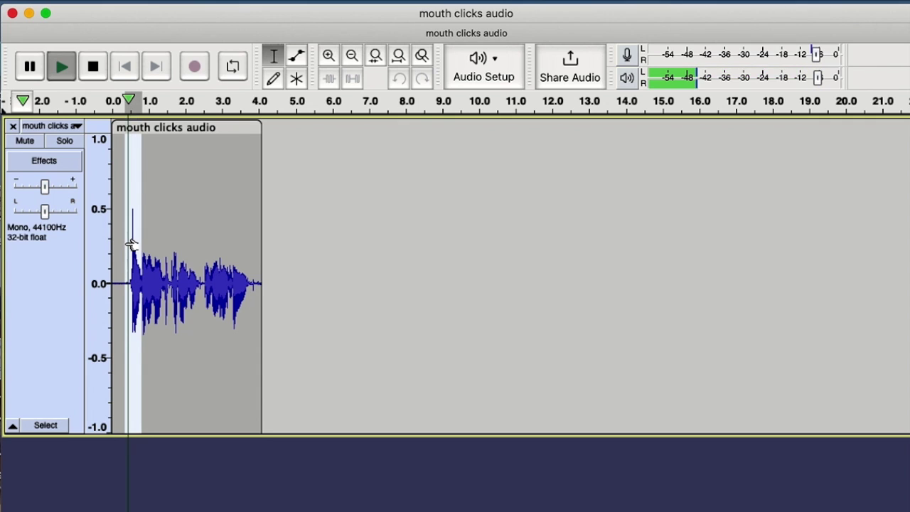
pyautogui.press('space')
pyautogui.press('space')
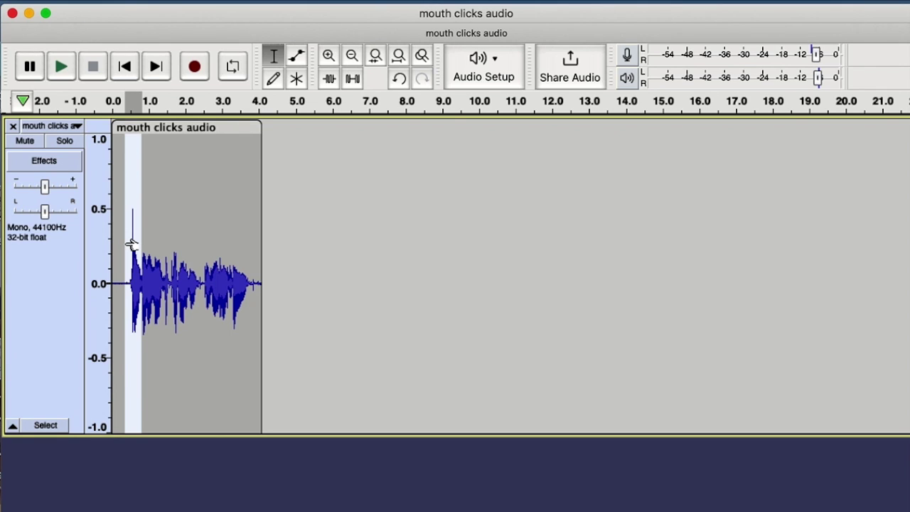
# Audition the clicks before the second phrase and at the clip's end.
pyautogui.click(205, 285)
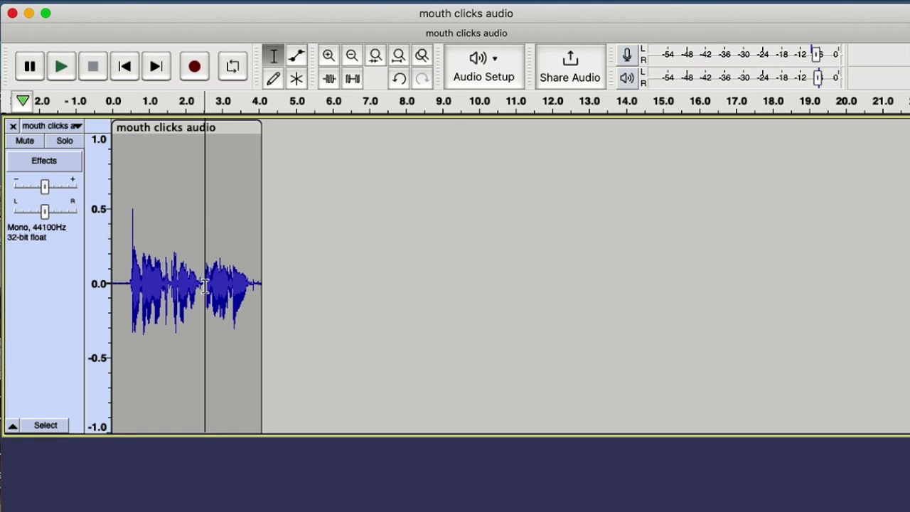
pyautogui.moveTo(205, 285); pyautogui.dragTo(197, 284)
pyautogui.press('space')
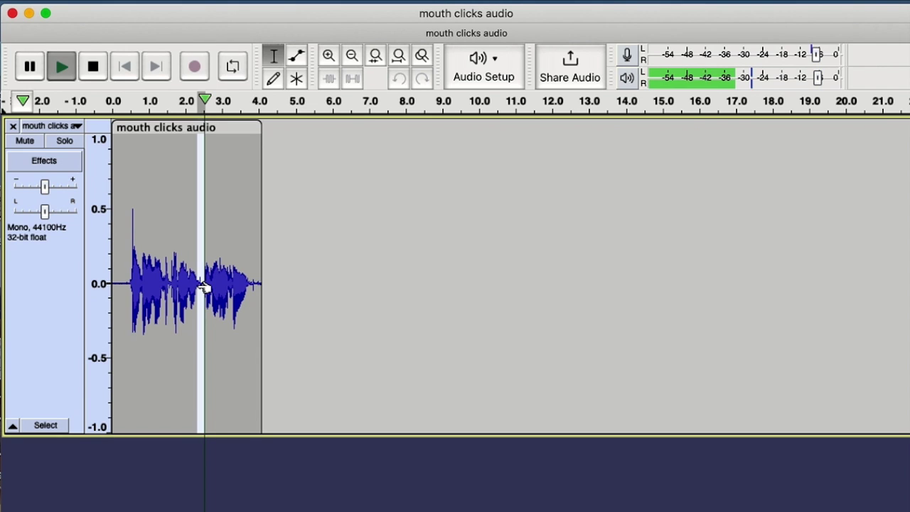
pyautogui.press('space')
pyautogui.press('space')
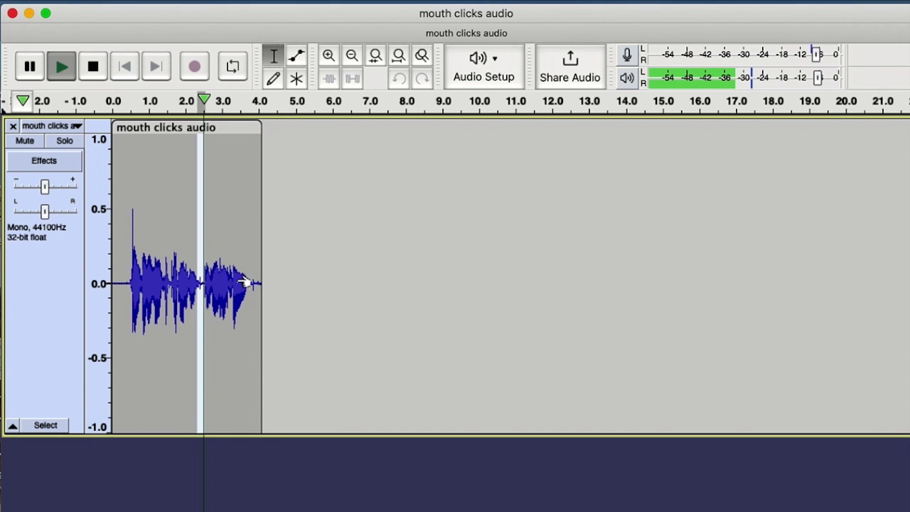
pyautogui.click(258, 285)
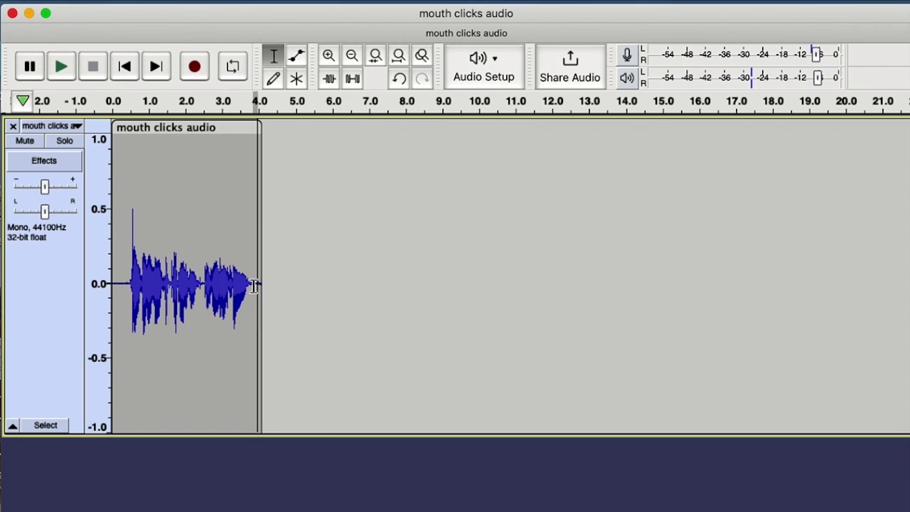
pyautogui.moveTo(254, 286); pyautogui.dragTo(249, 285)
pyautogui.press('space')
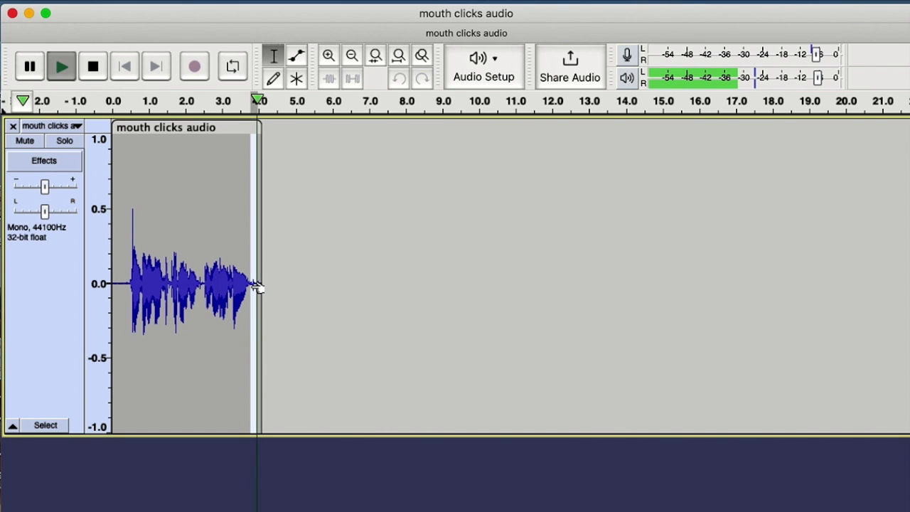
pyautogui.press('space')
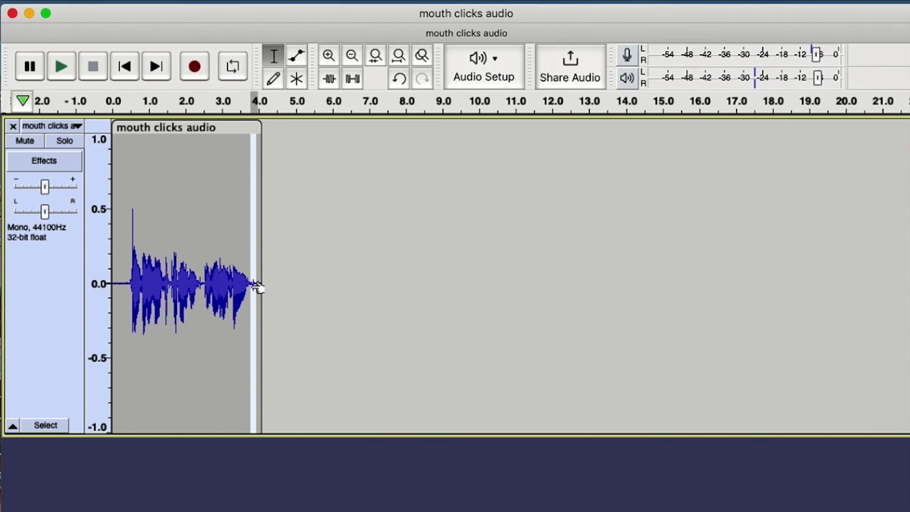
pyautogui.press('space')
# Play the whole clip, then narrow a selection around the first click.
pyautogui.moveTo(120, 282); pyautogui.dragTo(260, 318)
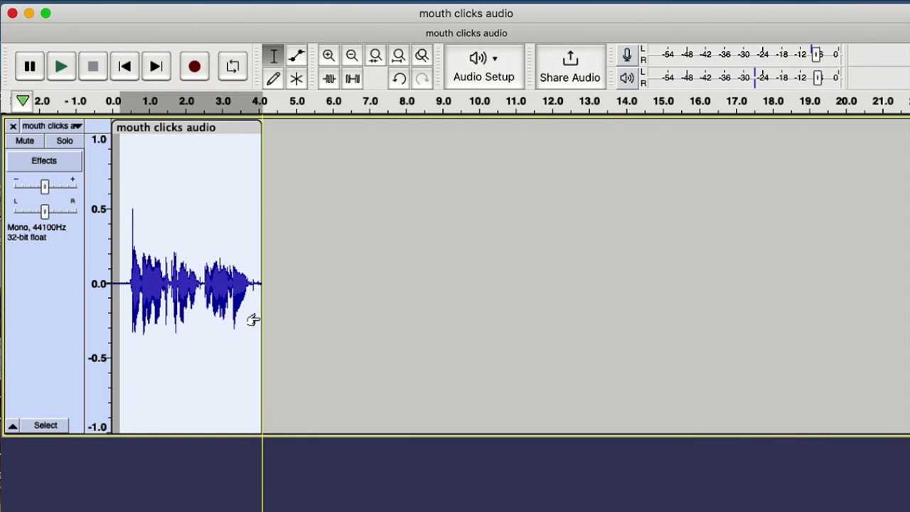
pyautogui.press('space')
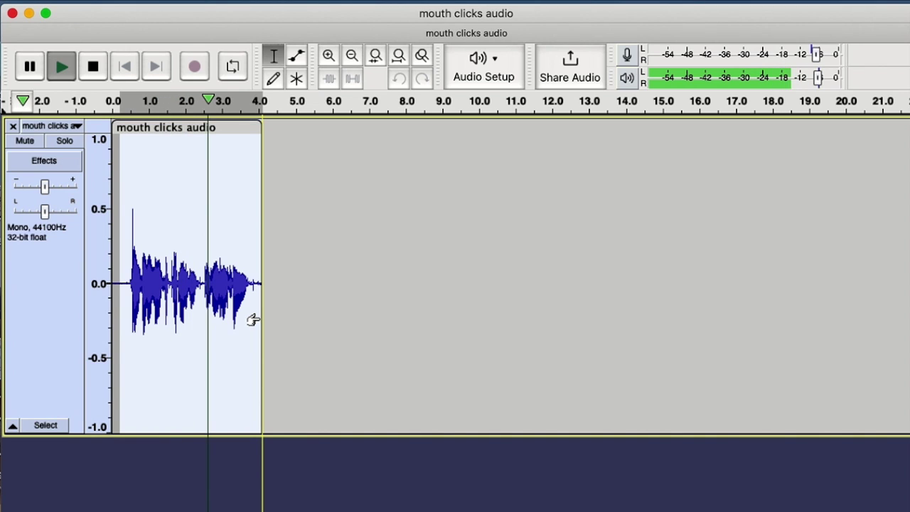
pyautogui.moveTo(126, 285); pyautogui.dragTo(146, 285)
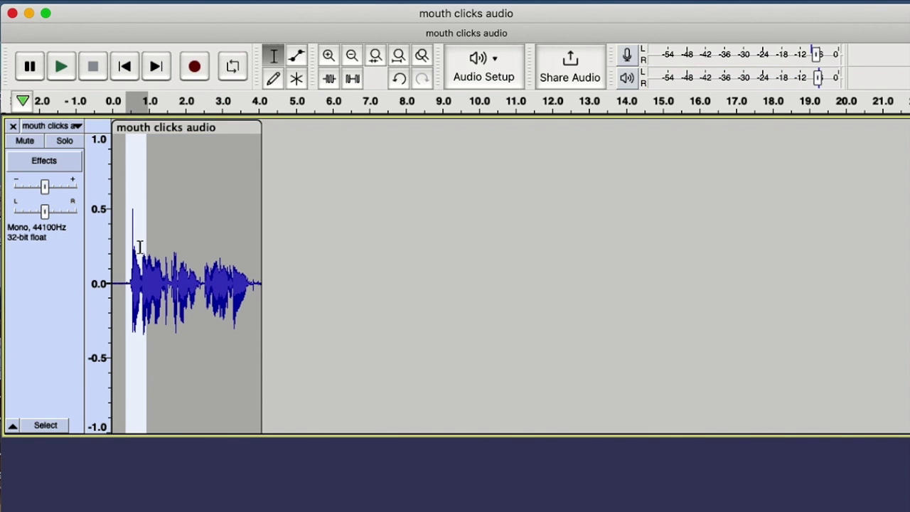
pyautogui.moveTo(141, 235); pyautogui.dragTo(125, 237)
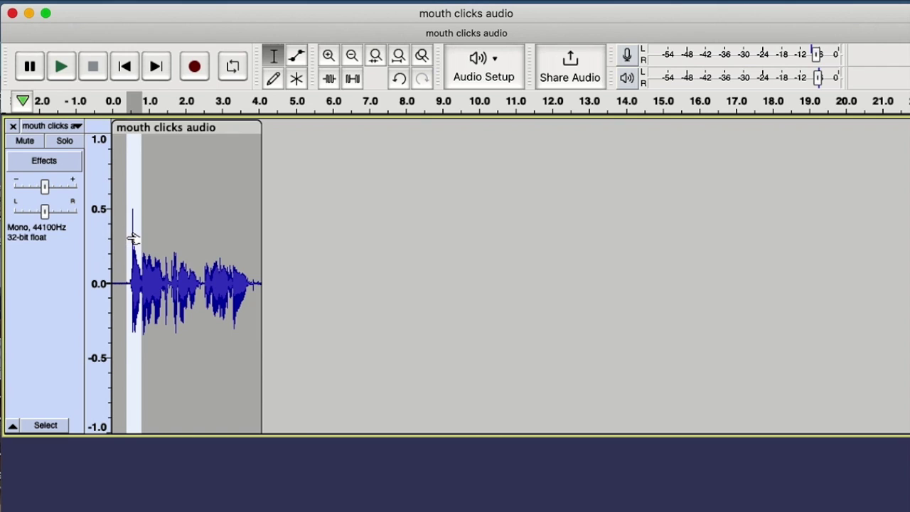
# Check the gap between phrases, then select the entire clip from end to start.
pyautogui.click(163, 249)
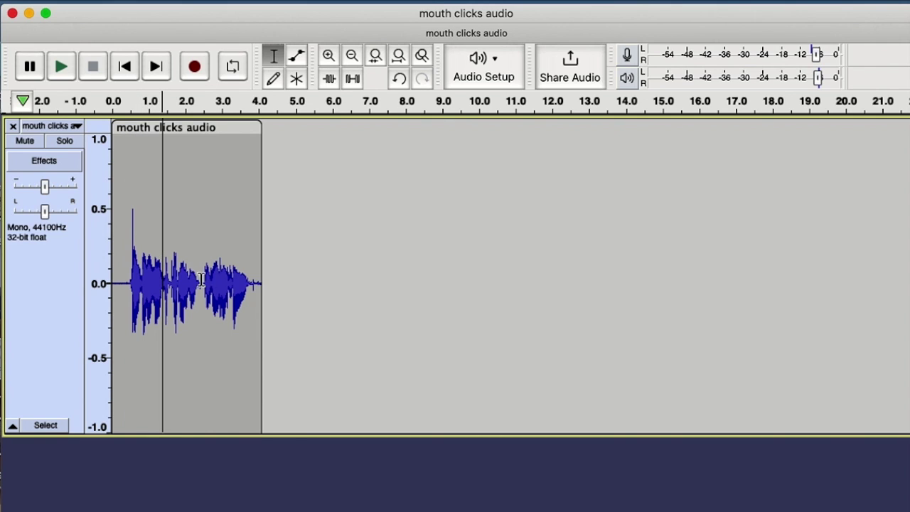
pyautogui.moveTo(203, 280); pyautogui.dragTo(197, 281)
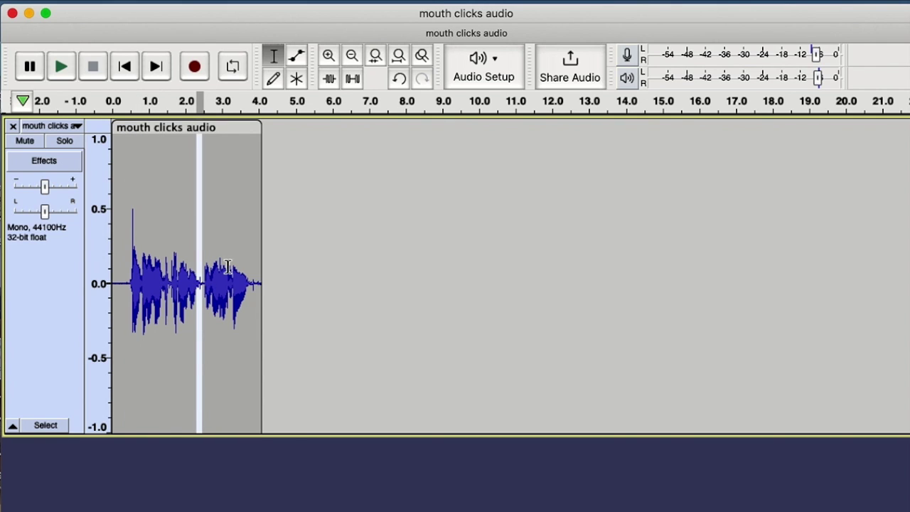
pyautogui.click(226, 245)
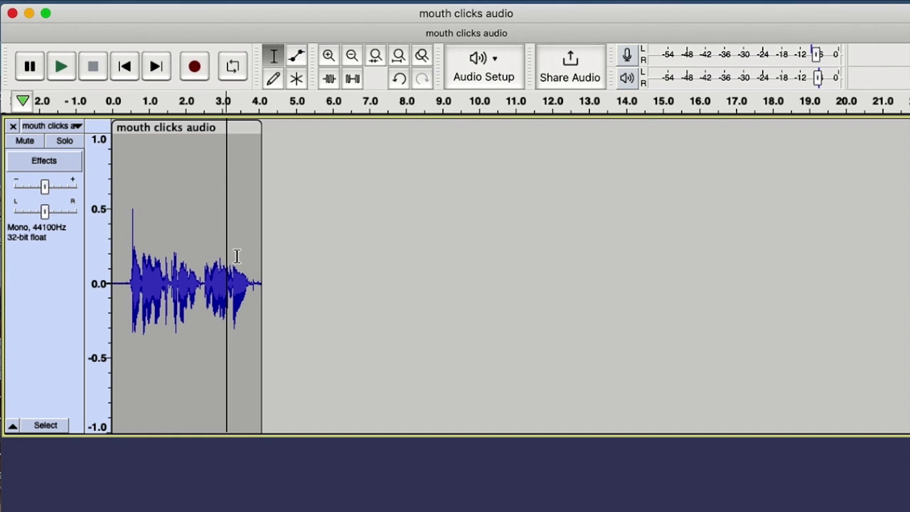
pyautogui.click(272, 279)
pyautogui.moveTo(273, 279); pyautogui.dragTo(121, 295)
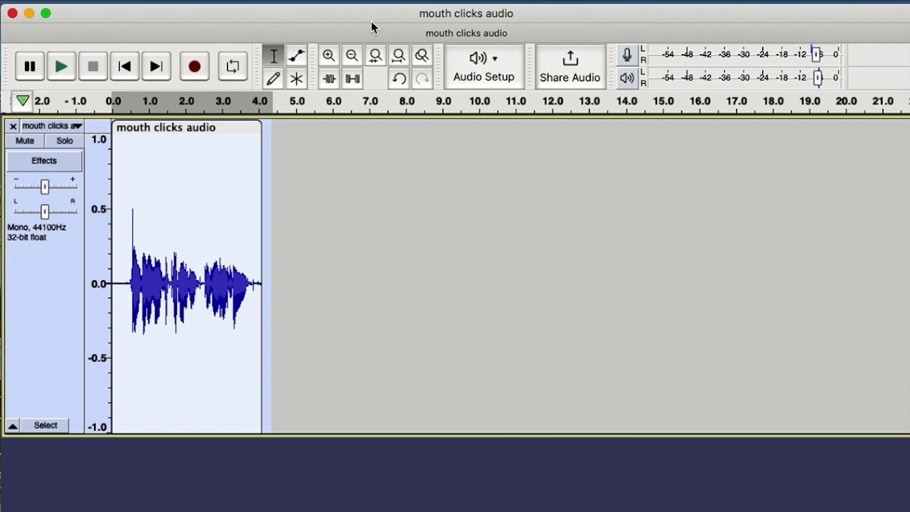
# Apply De-Clicker to the whole clip with default 2 passes and 6.00 dB threshold.
pyautogui.click(400, 1)
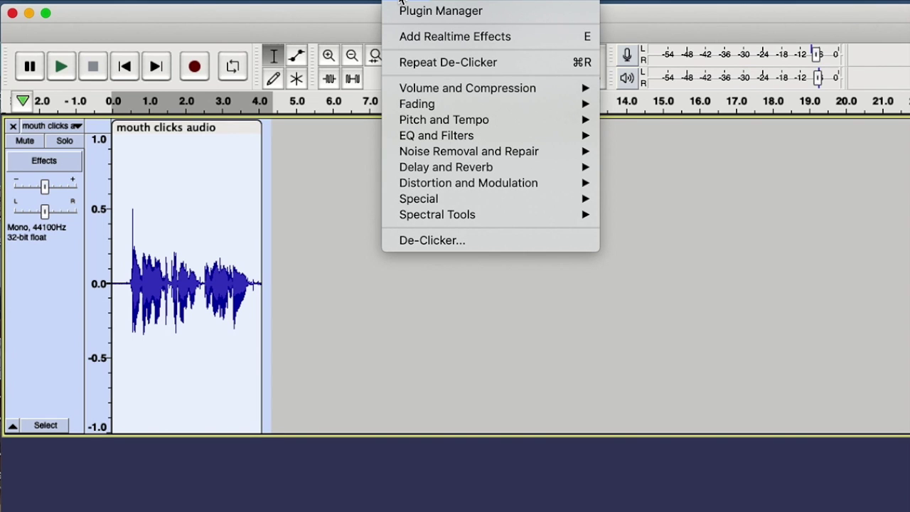
pyautogui.click(421, 241)
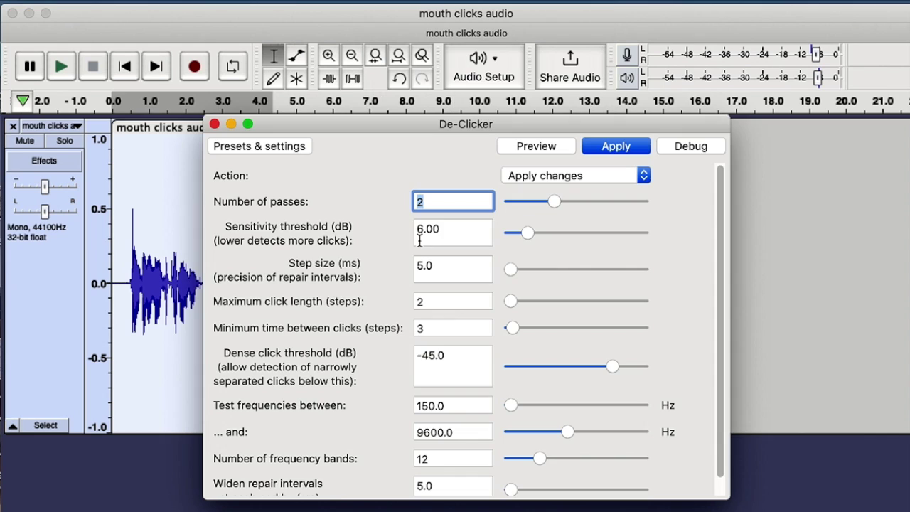
pyautogui.click(611, 148)
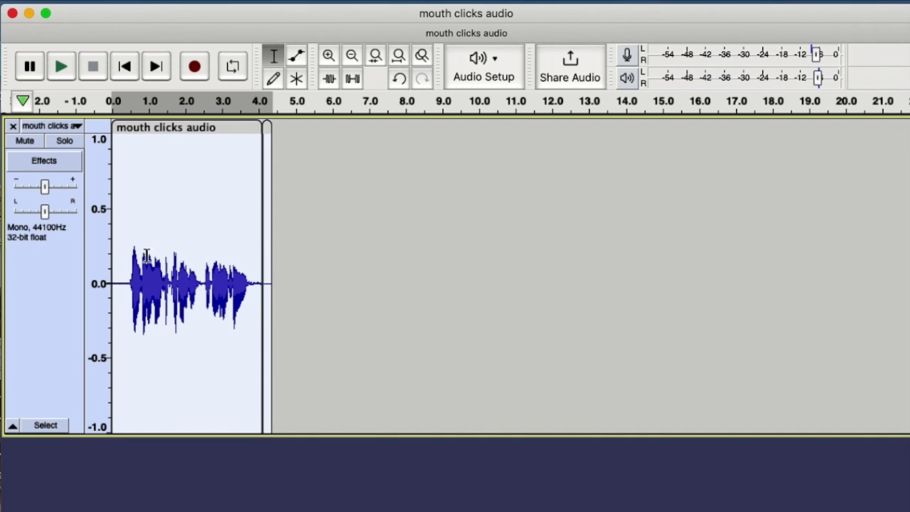
# Play the de-clicked clip from its start, then select a short stretch near the end.
pyautogui.moveTo(143, 250); pyautogui.dragTo(125, 250)
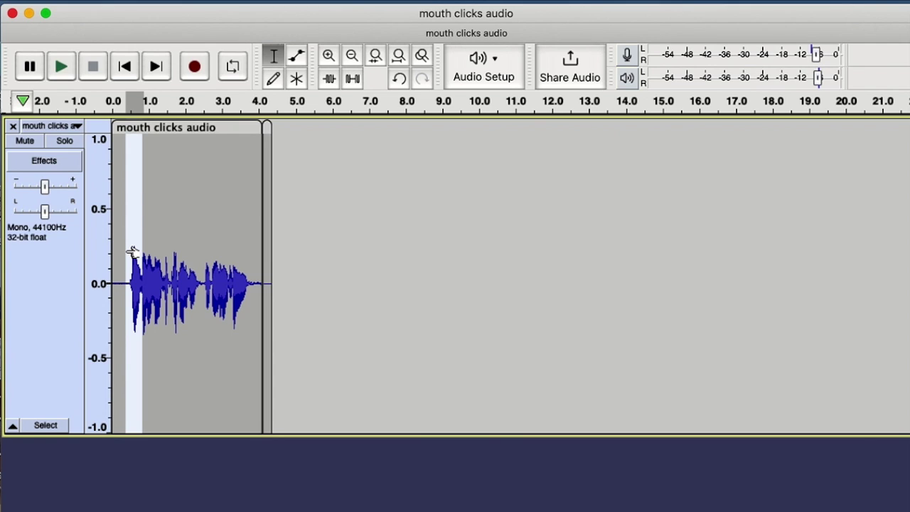
pyautogui.click(120, 284)
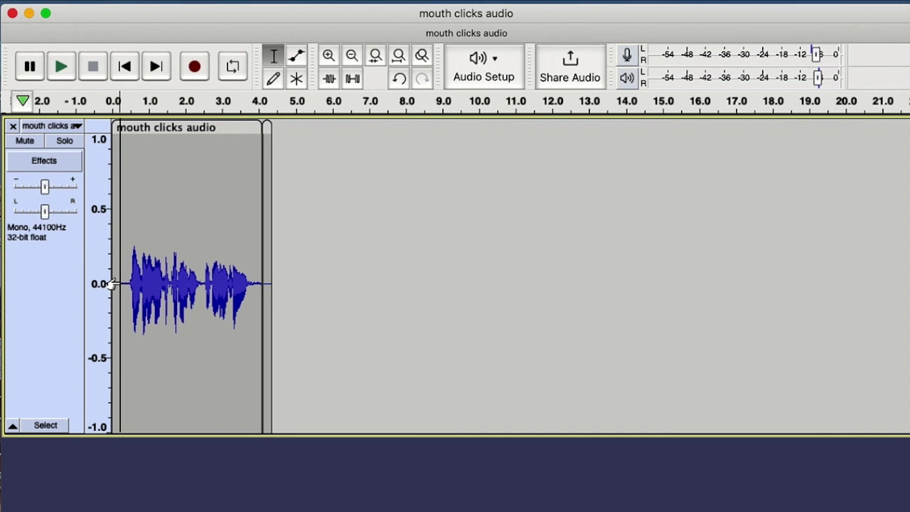
pyautogui.press('space')
pyautogui.click(252, 283)
pyautogui.moveTo(252, 284); pyautogui.dragTo(243, 285)
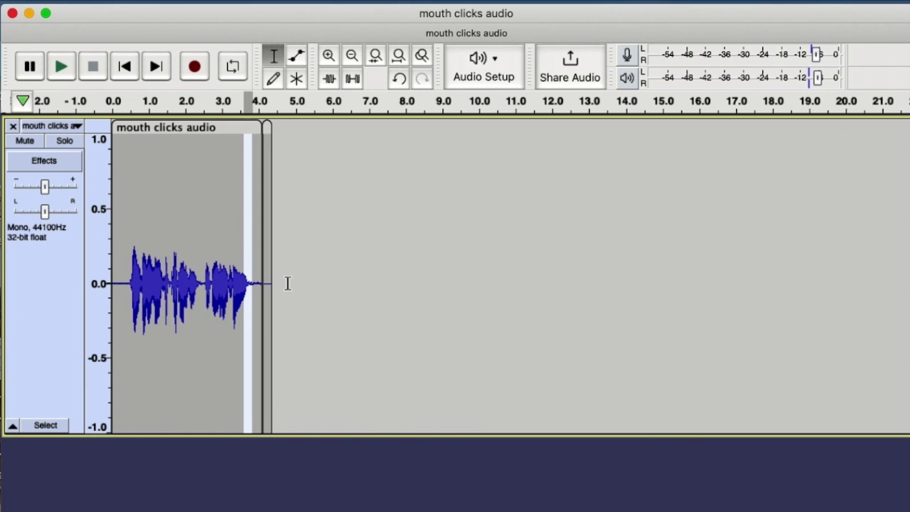
# Undo the whole-clip de-click and apply De-Clicker only to the 0.2–0.7 s click.
pyautogui.press('super+z')
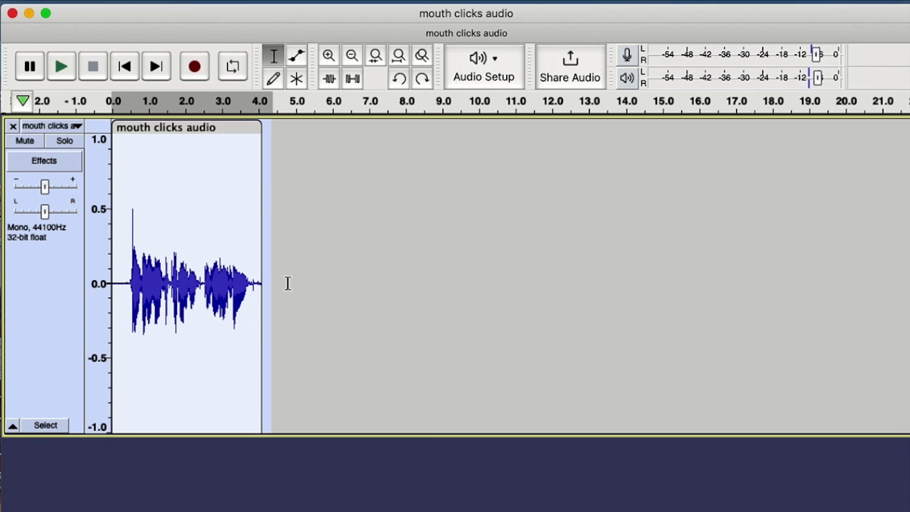
pyautogui.click(211, 332)
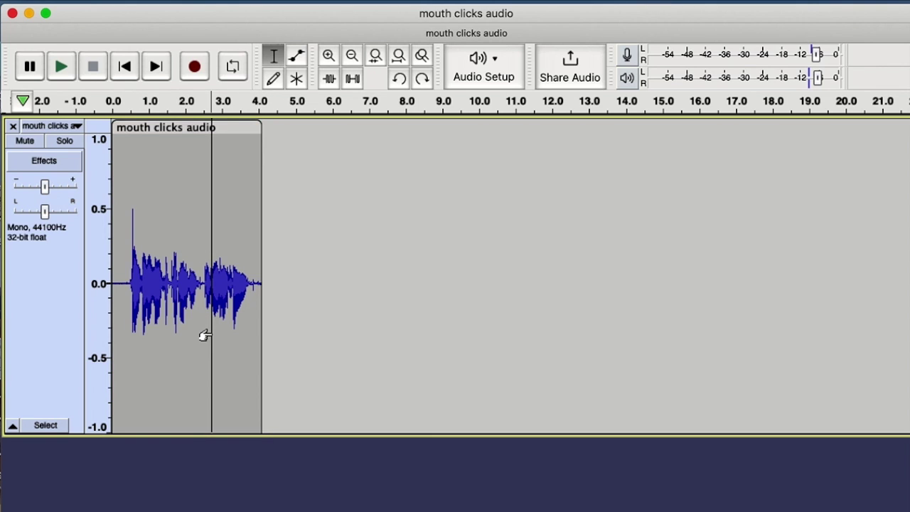
pyautogui.click(121, 274)
pyautogui.moveTo(123, 274); pyautogui.dragTo(143, 274)
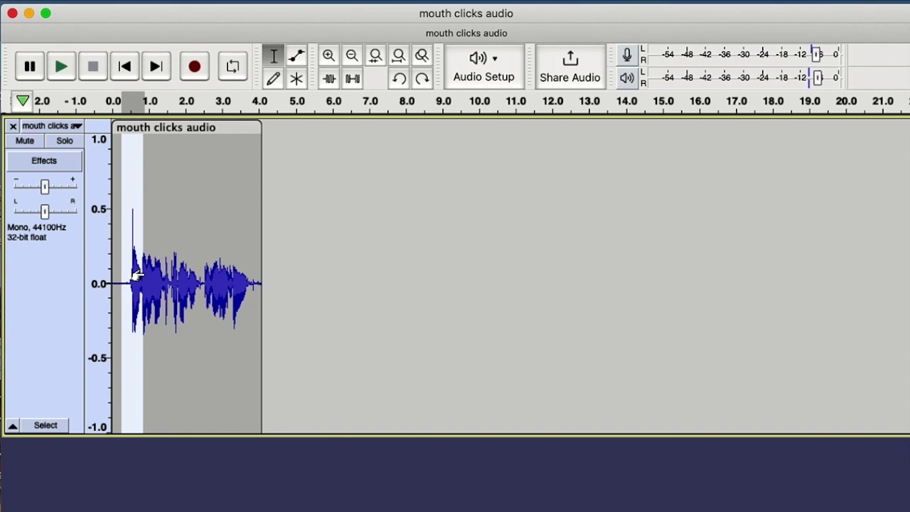
pyautogui.click(406, 2)
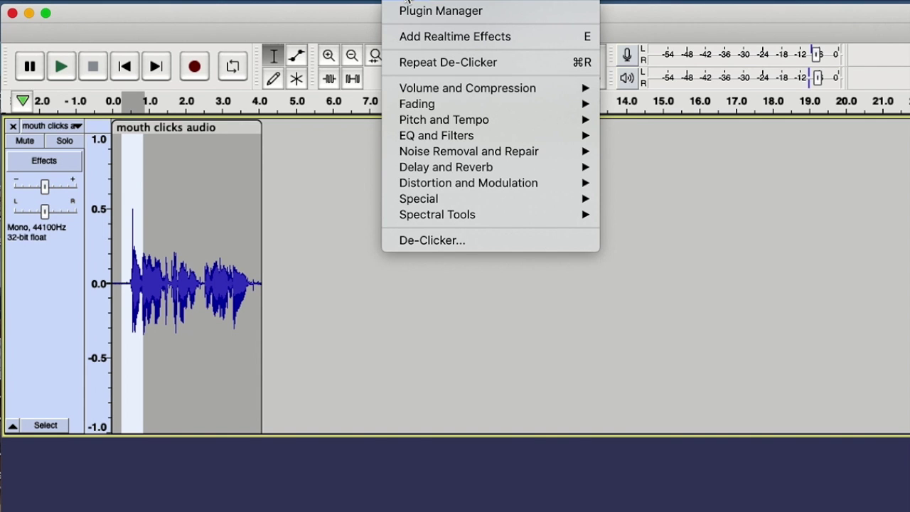
pyautogui.click(432, 243)
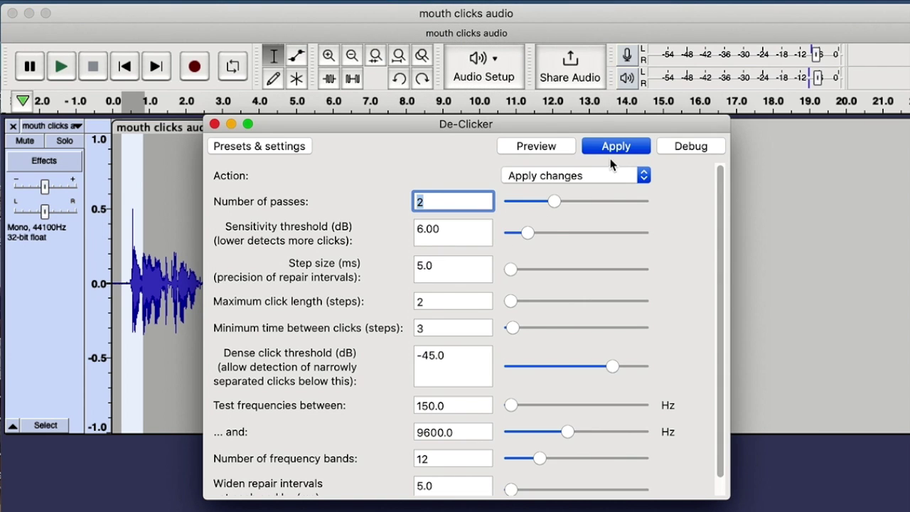
pyautogui.click(612, 145)
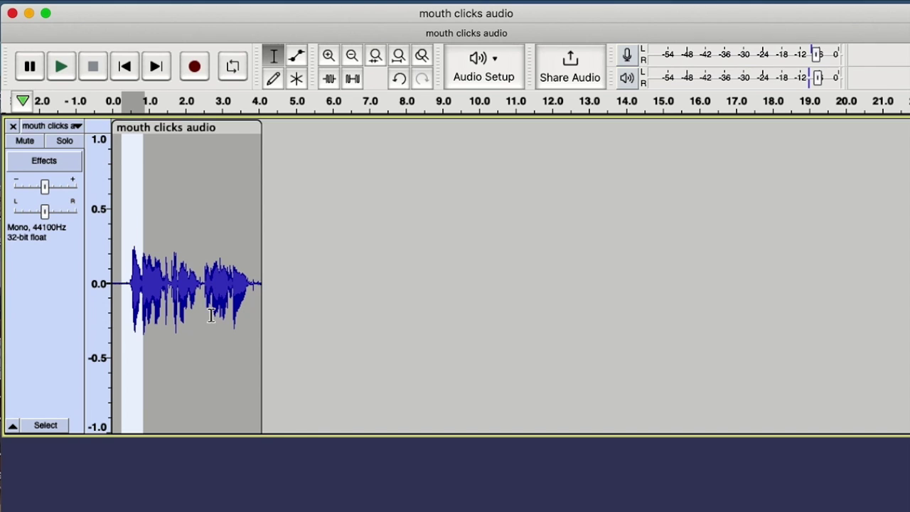
# Select and audition the click around 3.8–3.9 s, then repeat De-Clicker on it.
pyautogui.click(206, 315)
pyautogui.moveTo(257, 284); pyautogui.dragTo(252, 285)
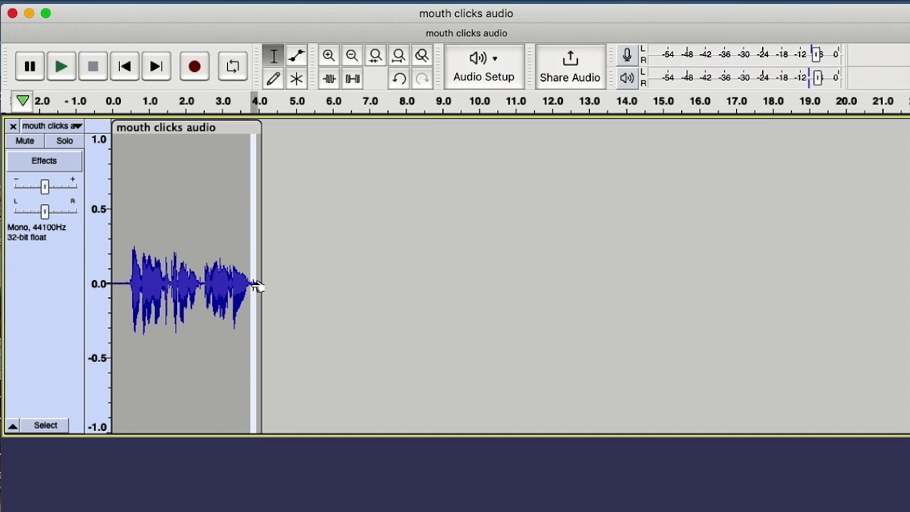
pyautogui.press('space')
pyautogui.click(408, 2)
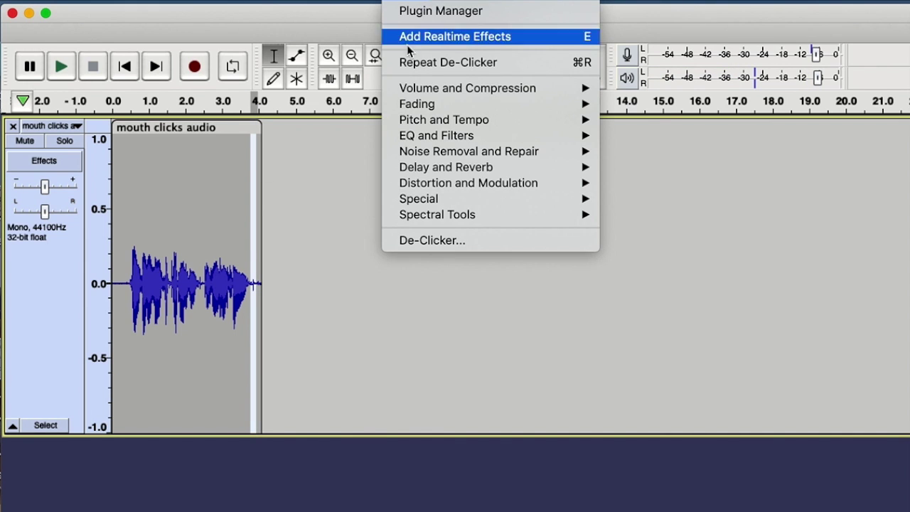
pyautogui.click(412, 65)
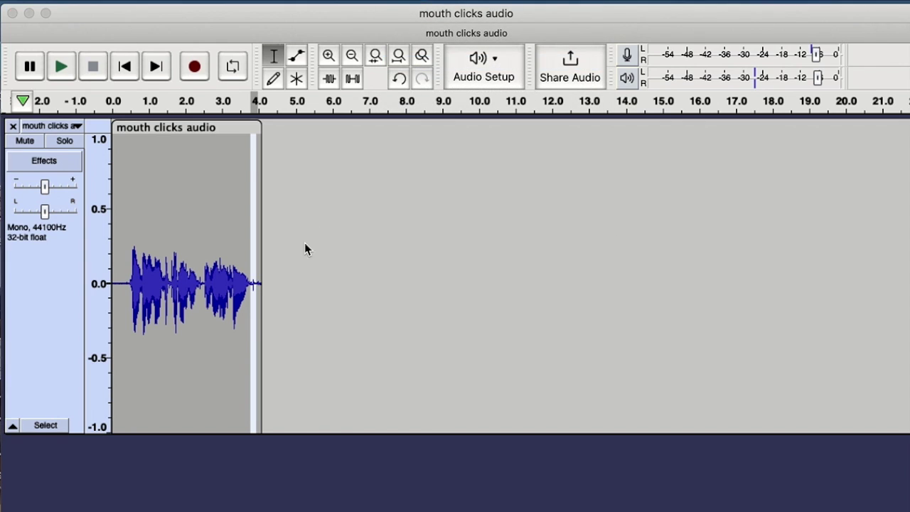
pyautogui.click(225, 336)
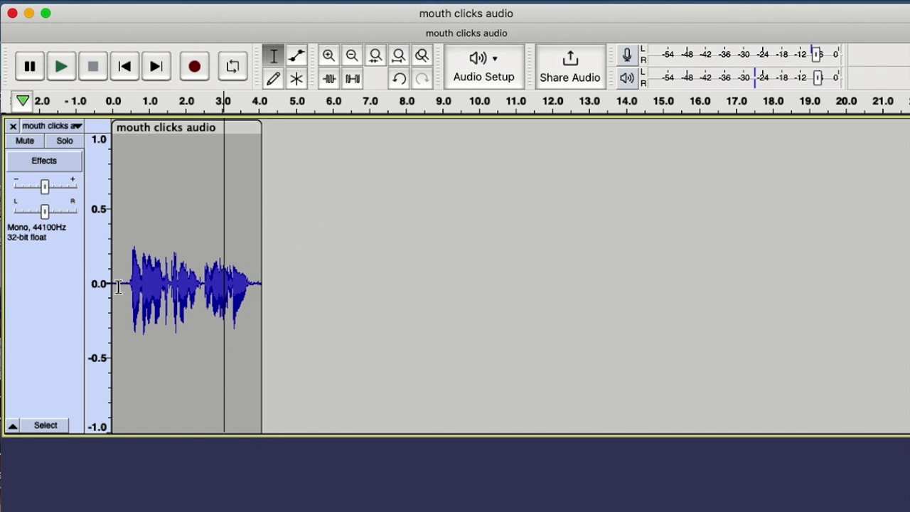
pyautogui.click(119, 286)
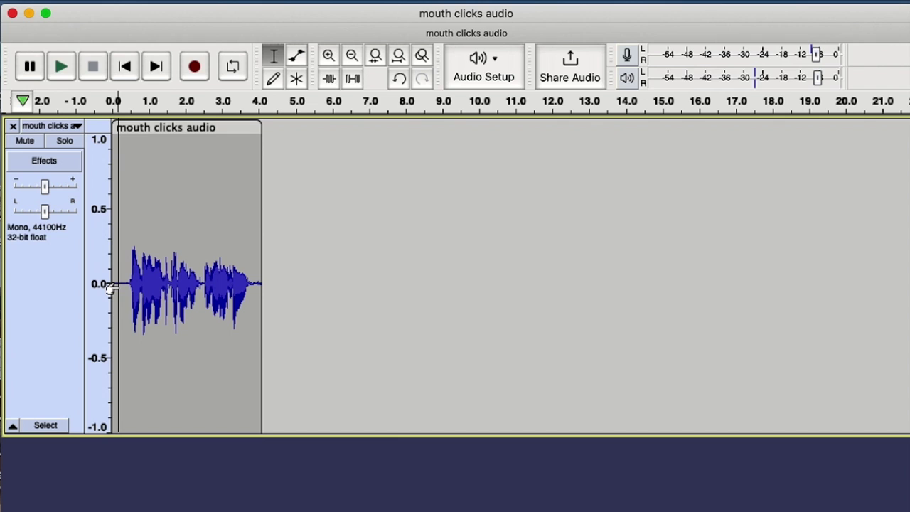
# Play the cleaned clip from the beginning with both click spots de-clicked.
pyautogui.press('space')
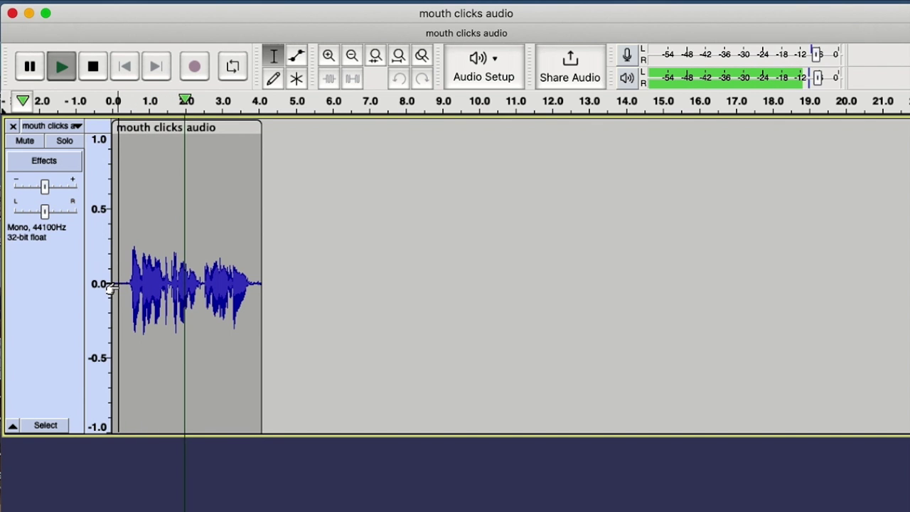